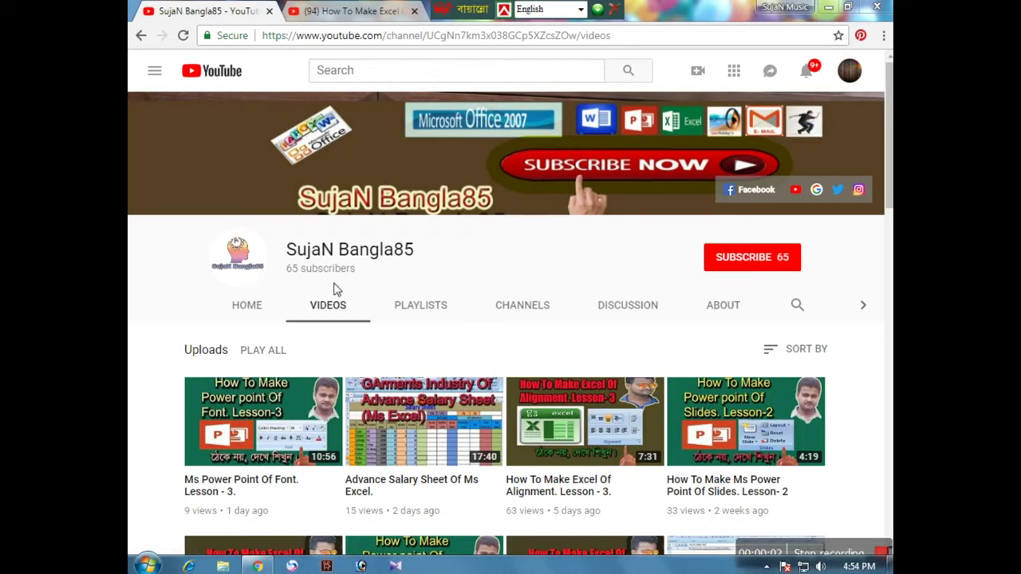
Step: Subscribe to the YouTube channel and add the Excel alignment lesson to Watch later
{"action": "left_click", "coordinate": [753, 264]}
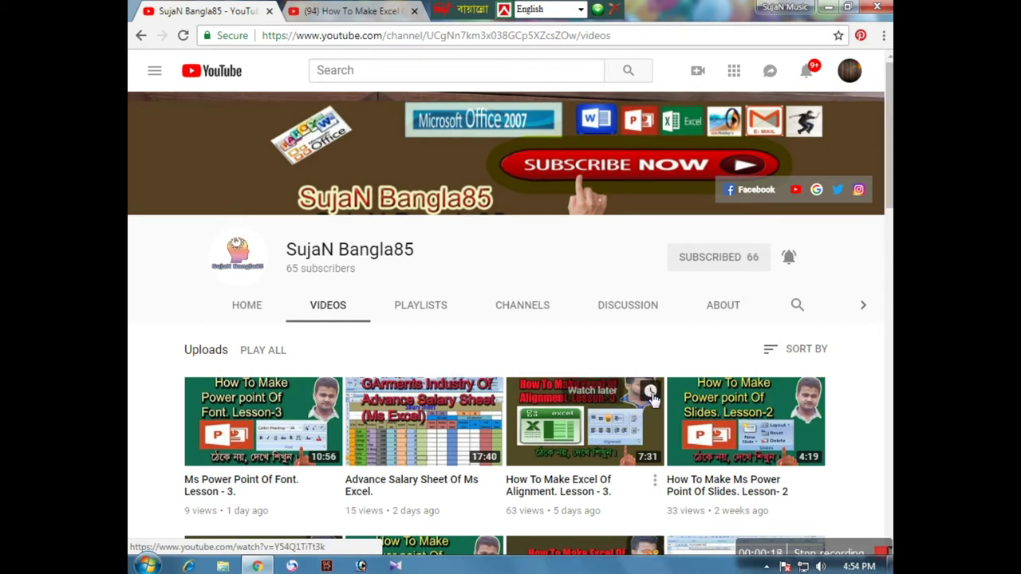
{"action": "left_click", "coordinate": [651, 396]}
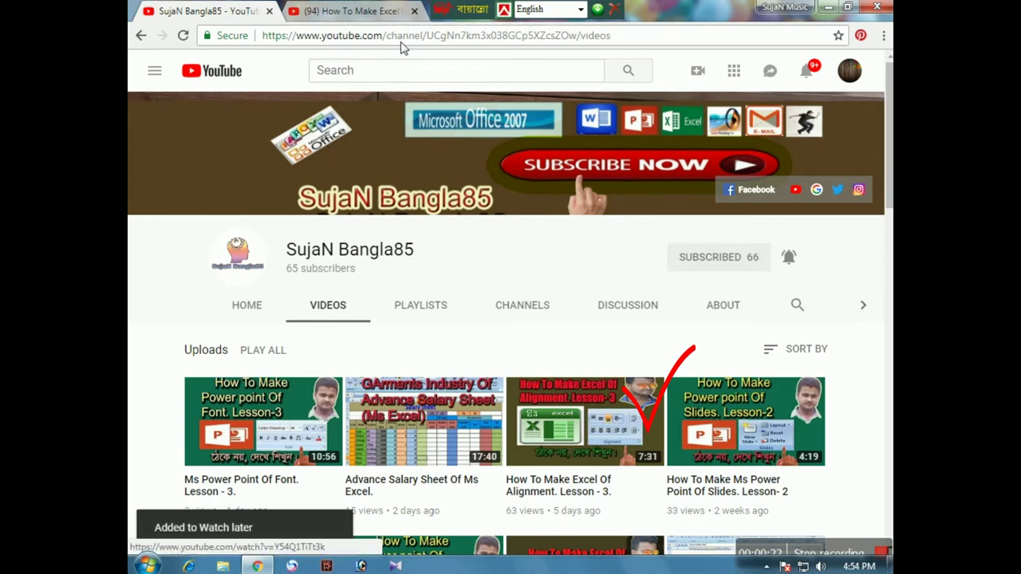
{"action": "left_click", "coordinate": [363, 11]}
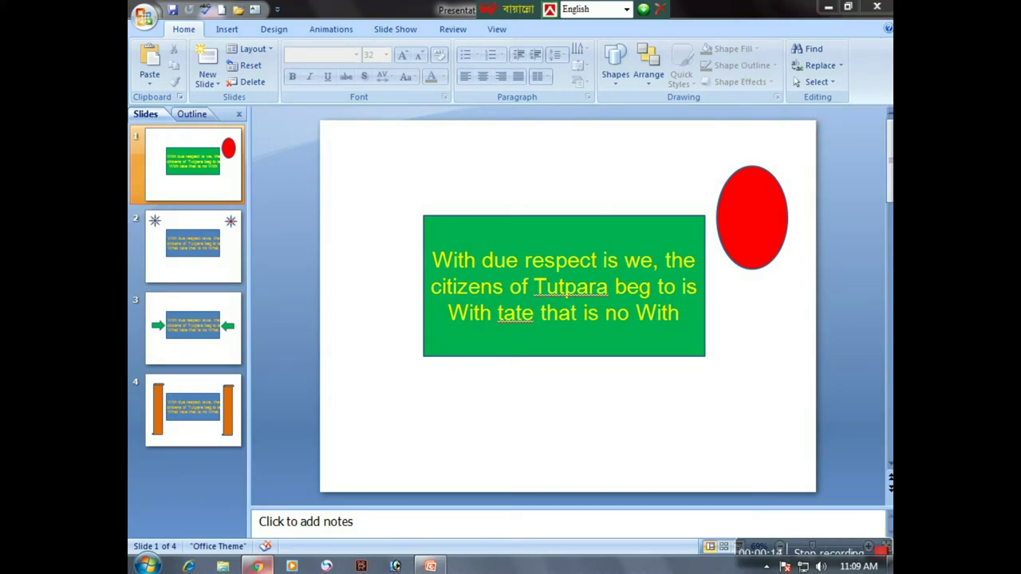
{"action": "left_click", "coordinate": [263, 566]}
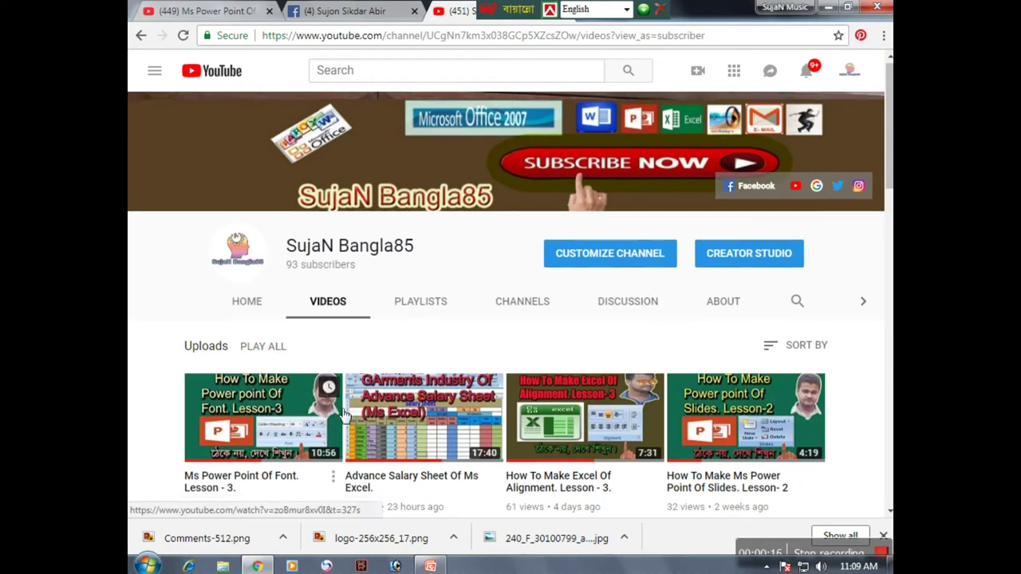
{"action": "scroll", "coordinate": [343, 415], "scroll_direction": "down", "scroll_amount": 2}
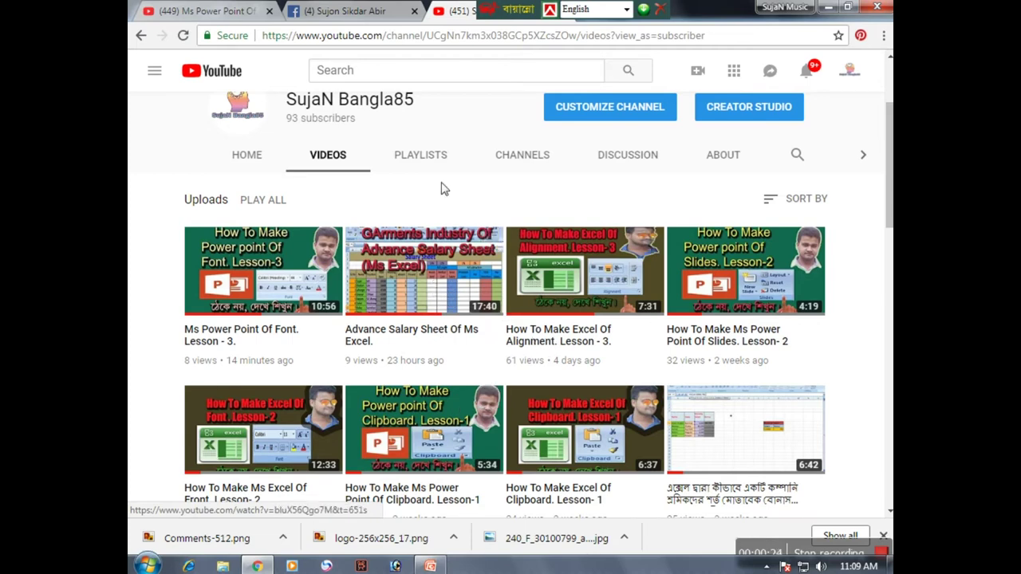
{"action": "left_click", "coordinate": [267, 568]}
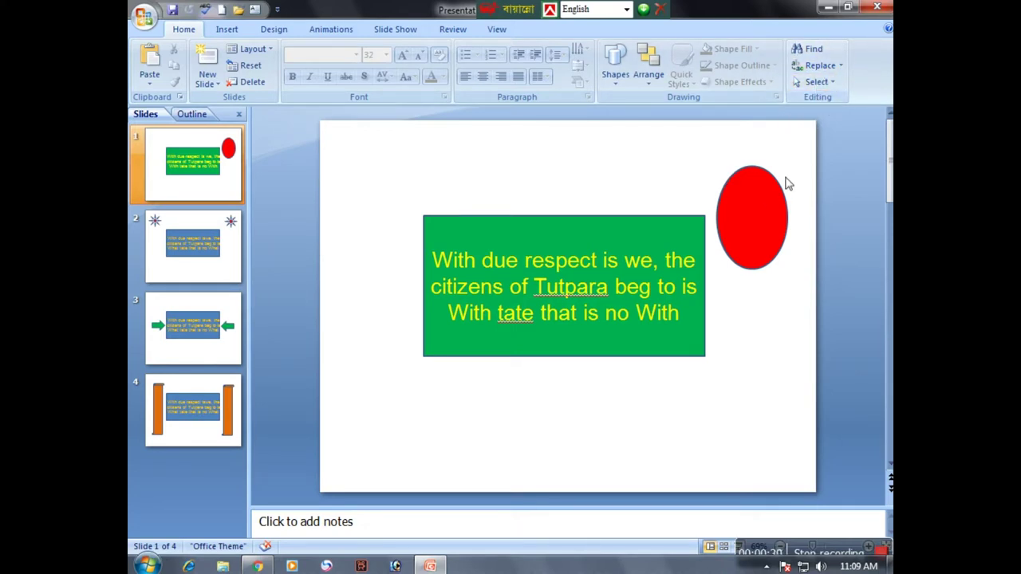
Step: Search the slides for 'With' and switch the Find dialog to Replace
{"action": "left_click", "coordinate": [820, 53]}
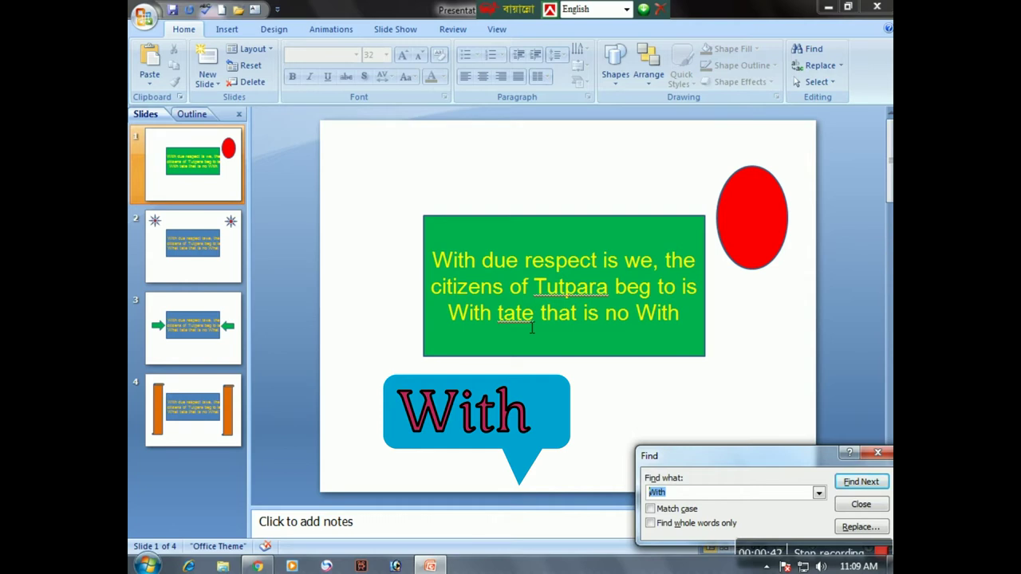
{"action": "type", "text": "W"}
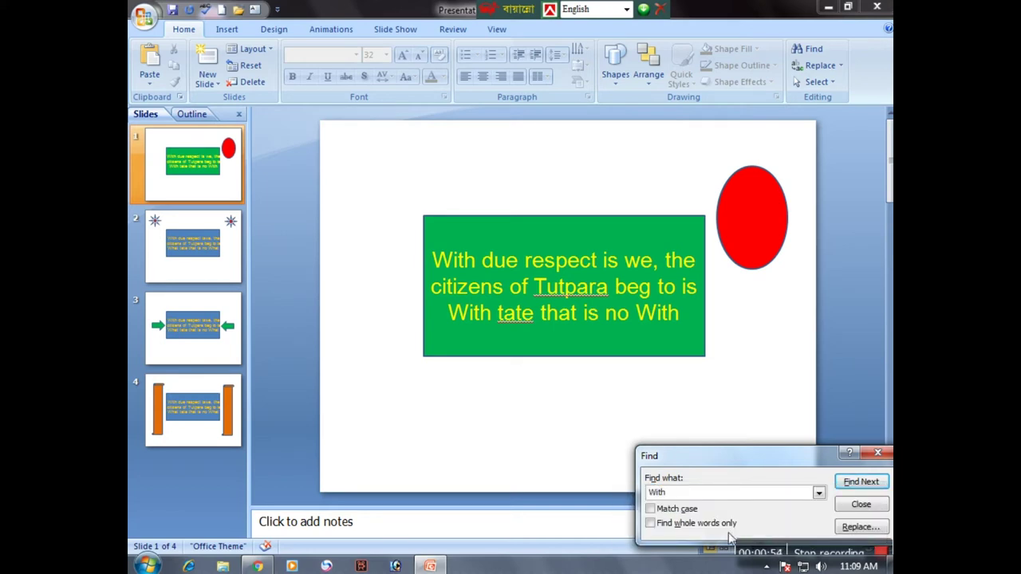
{"action": "left_click", "coordinate": [860, 527]}
{"action": "type", "text": "Where"}
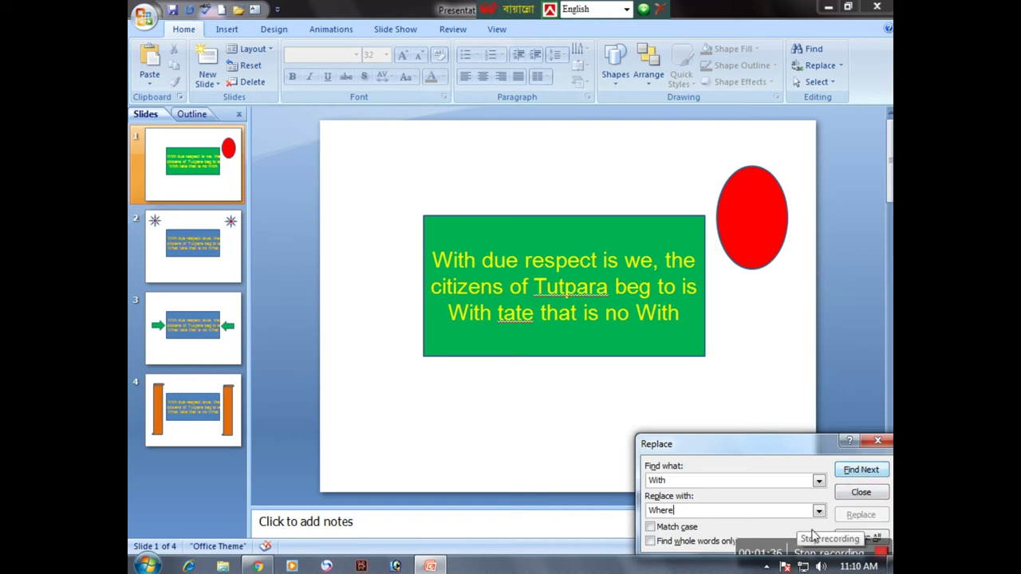
Step: Replace all 'With' with 'Where', dismiss the completion message, and deselect the text box
{"action": "left_click", "coordinate": [865, 470]}
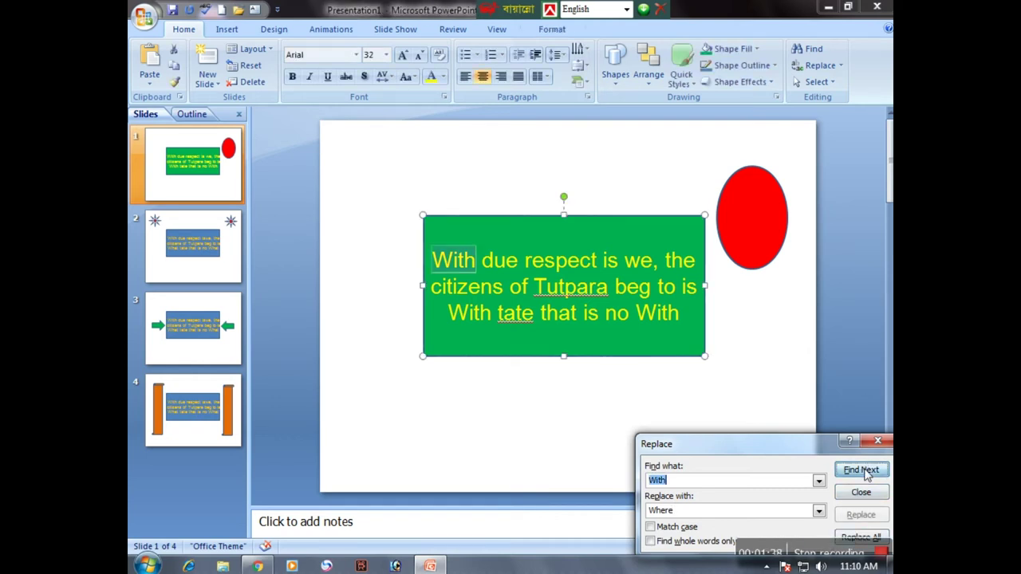
{"action": "left_click", "coordinate": [856, 538]}
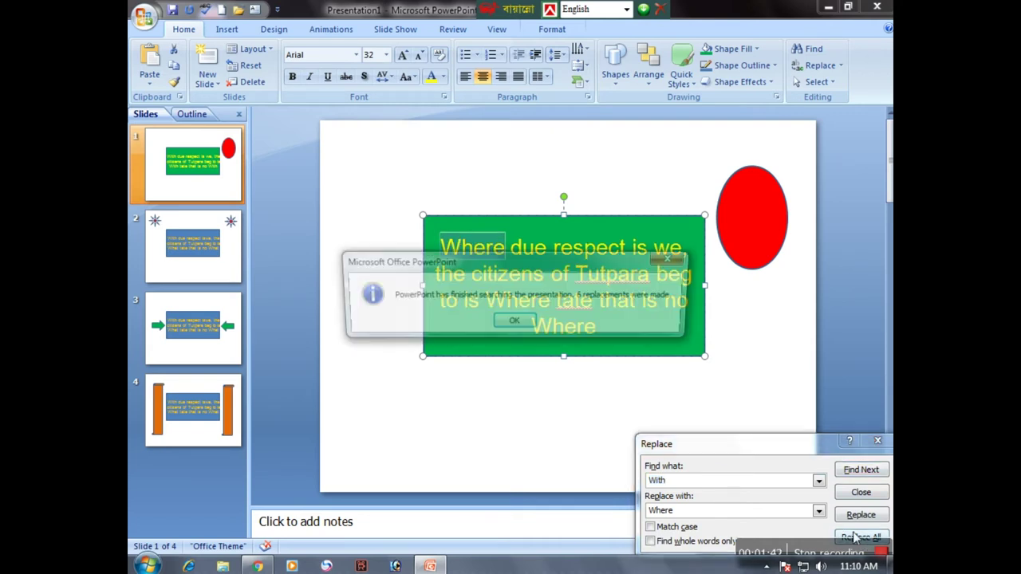
{"action": "left_click", "coordinate": [513, 324]}
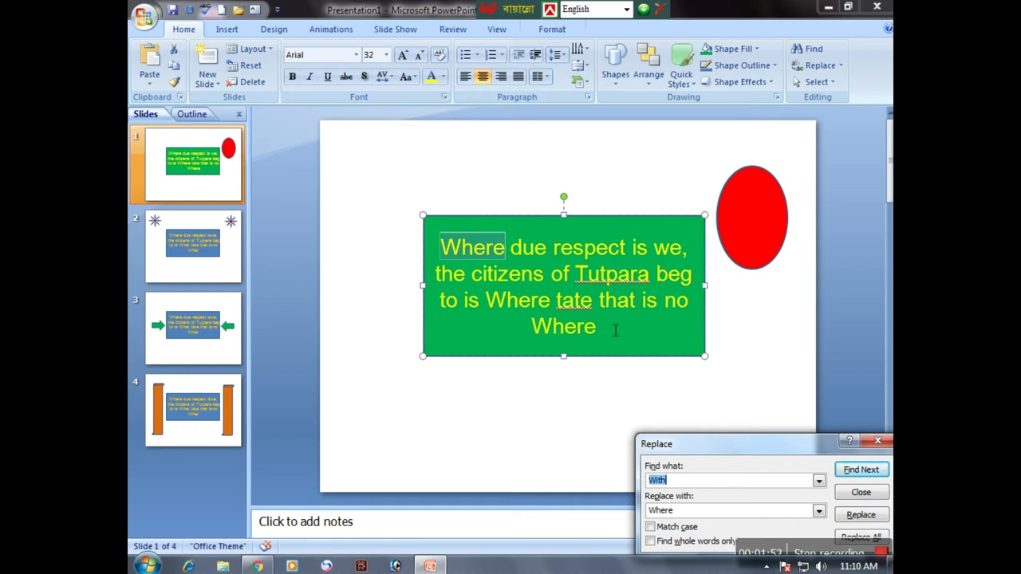
{"action": "left_click", "coordinate": [762, 329]}
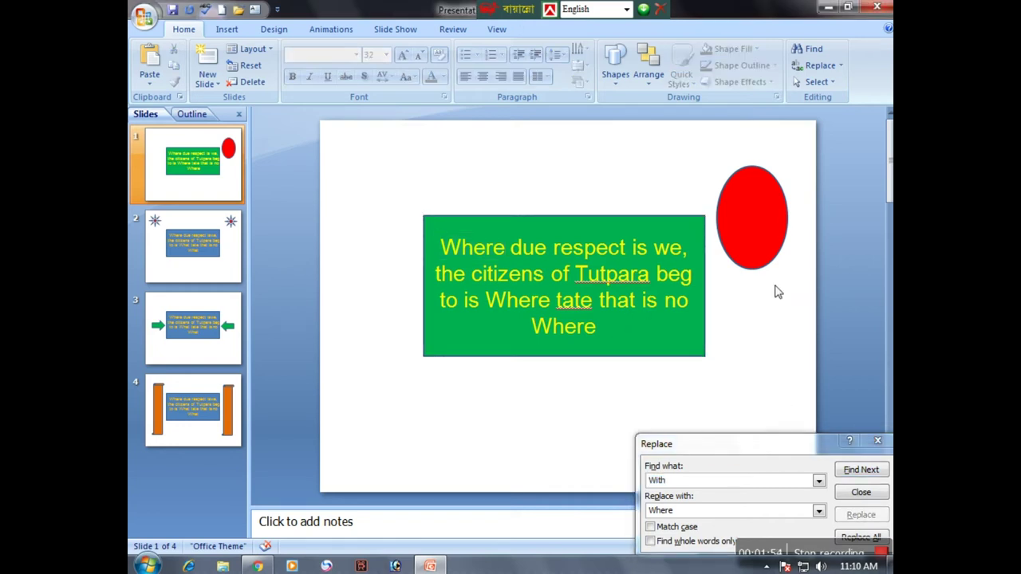
Step: Close and reopen the Replace dialog
{"action": "left_click", "coordinate": [880, 443]}
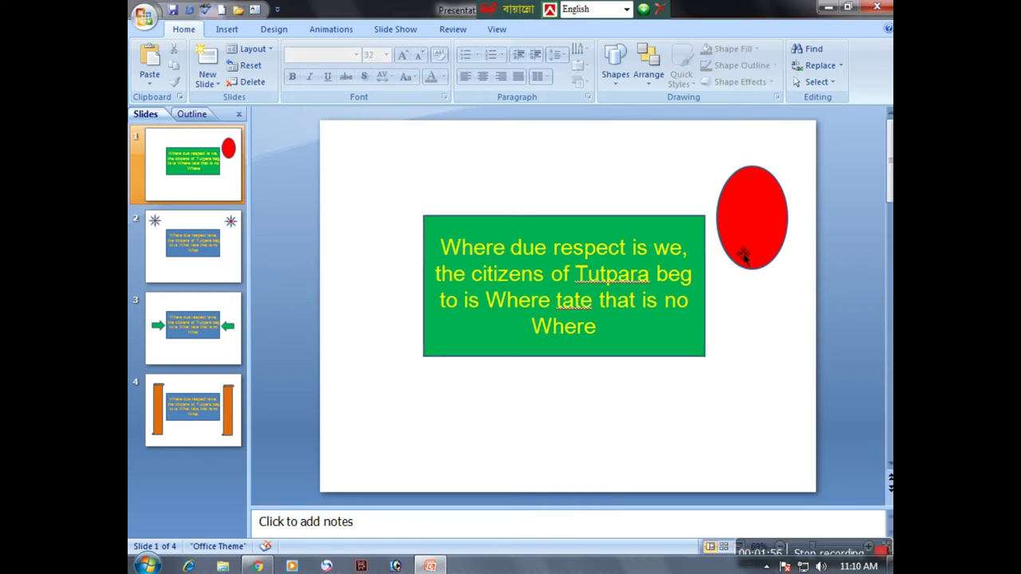
{"action": "left_click", "coordinate": [809, 49]}
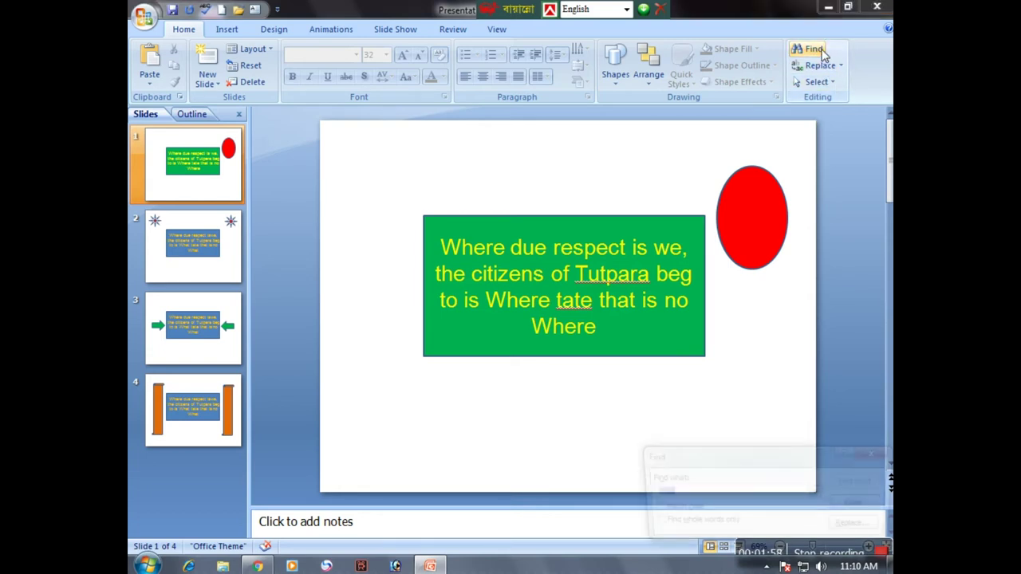
{"action": "left_click", "coordinate": [878, 455]}
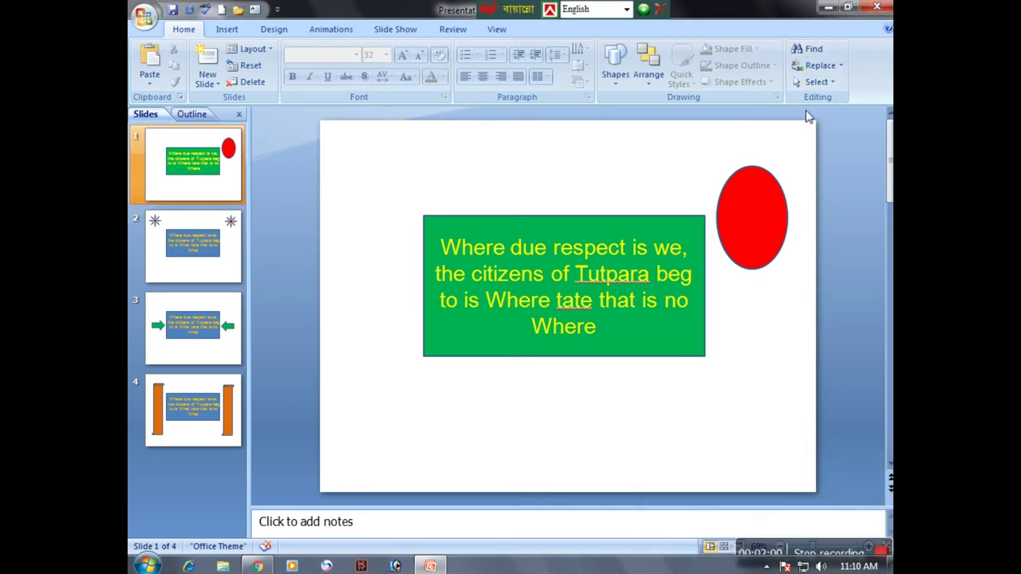
{"action": "left_click", "coordinate": [815, 65]}
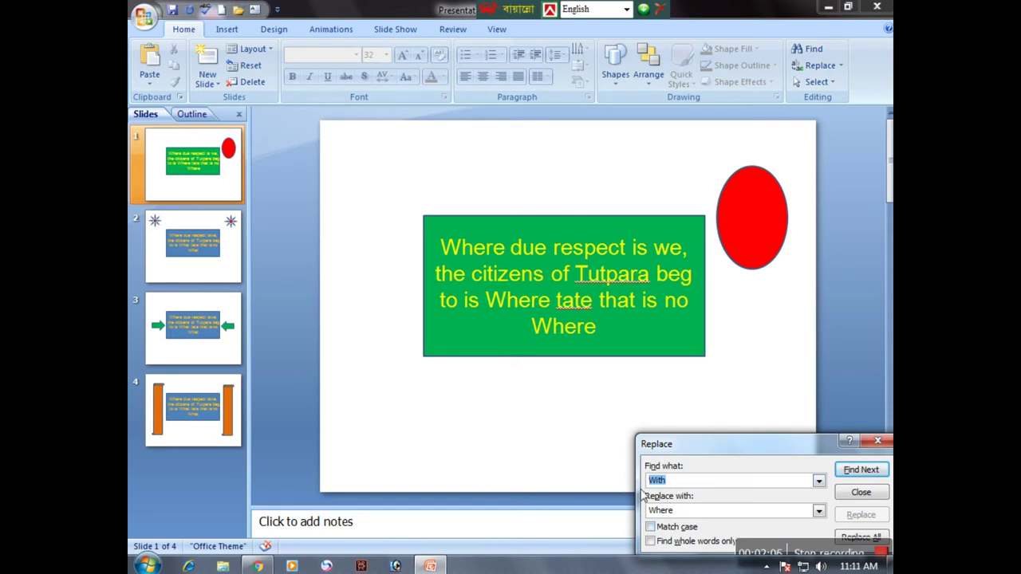
Step: Change Find what to 'is' and Replace with to 'Are', then replace all 12 occurrences
{"action": "key", "text": "ctrl+z"}
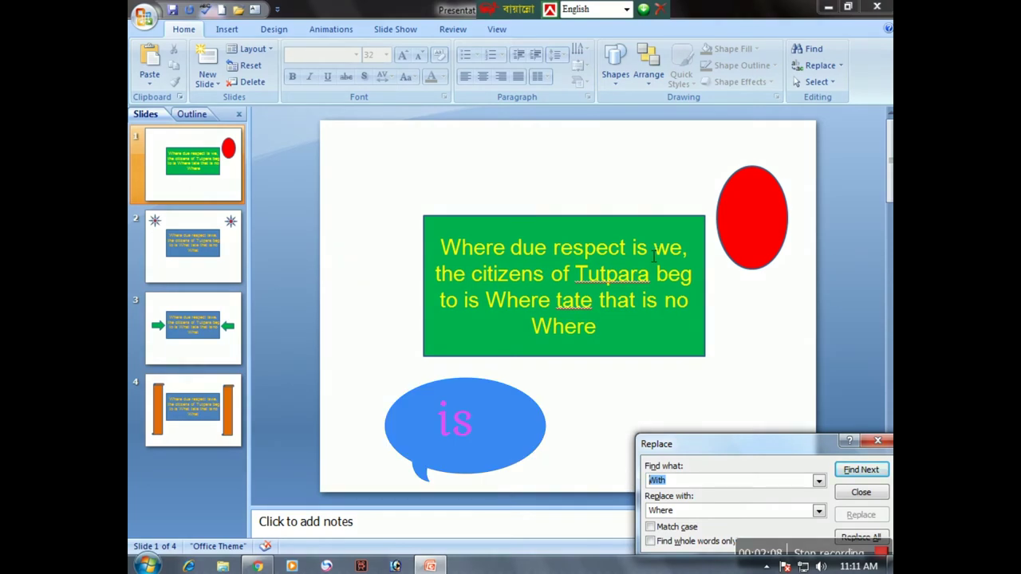
{"action": "key", "text": "BackSpace"}
{"action": "type", "text": "is"}
{"action": "key", "text": "ctrl+z"}
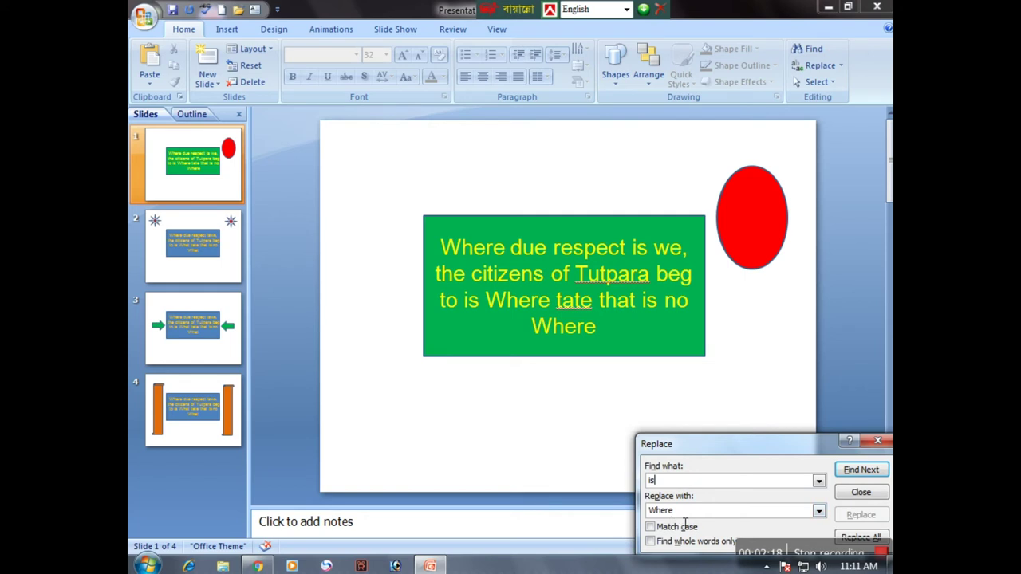
{"action": "key", "text": "Tab"}
{"action": "type", "text": "Ae"}
{"action": "left_click", "coordinate": [861, 539]}
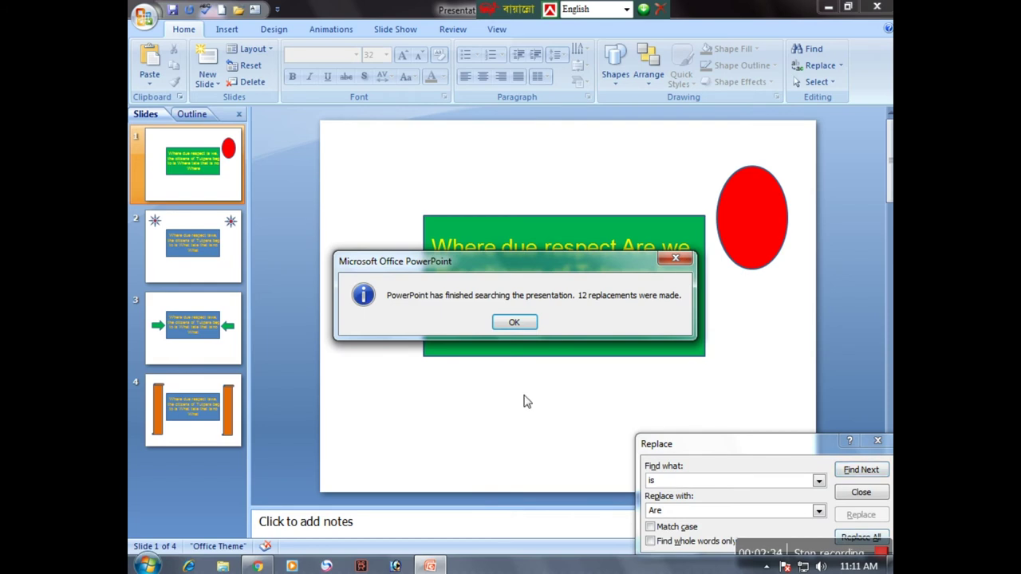
{"action": "left_click", "coordinate": [504, 323]}
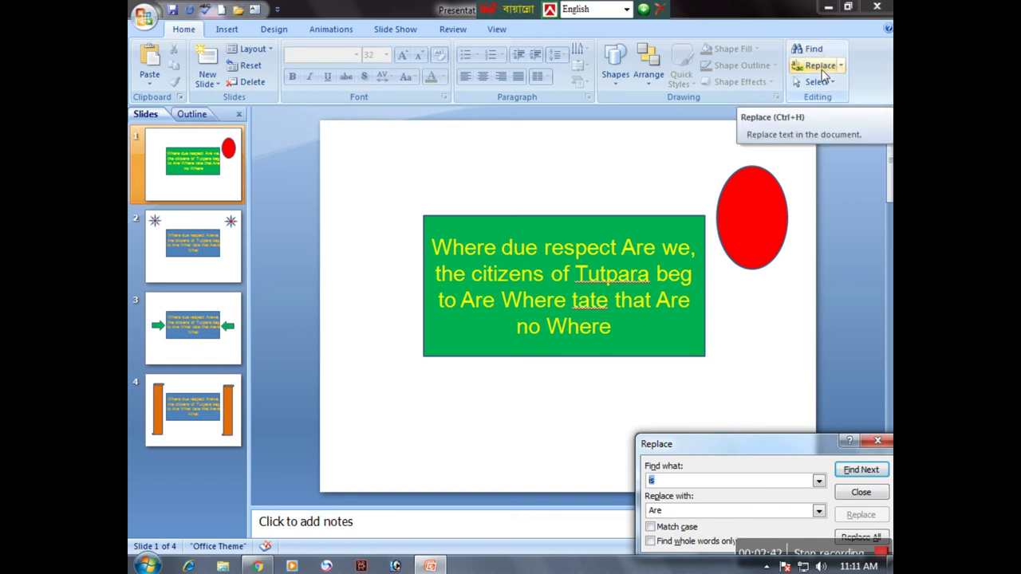
{"action": "left_click", "coordinate": [705, 279]}
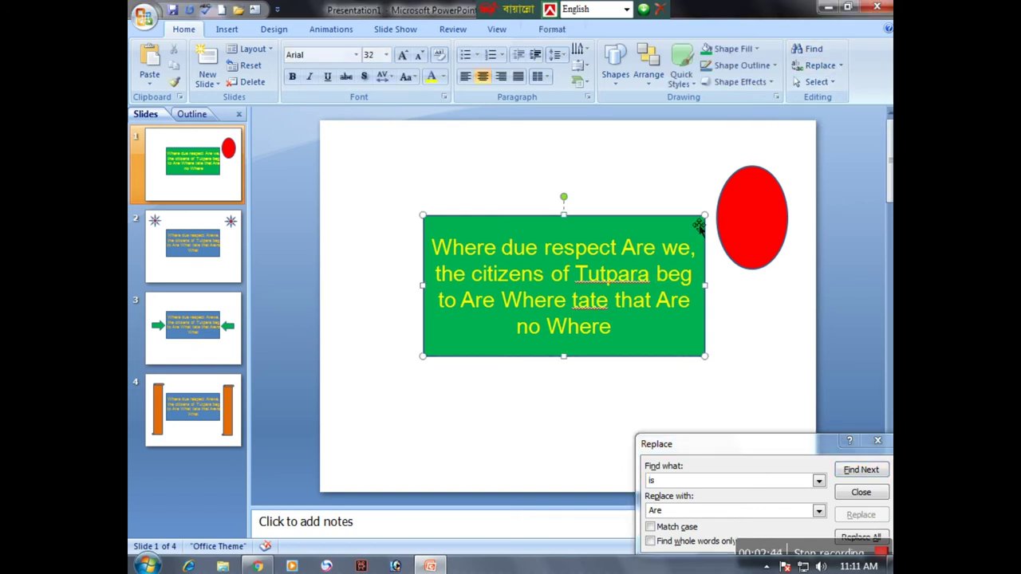
{"action": "left_click", "coordinate": [829, 82]}
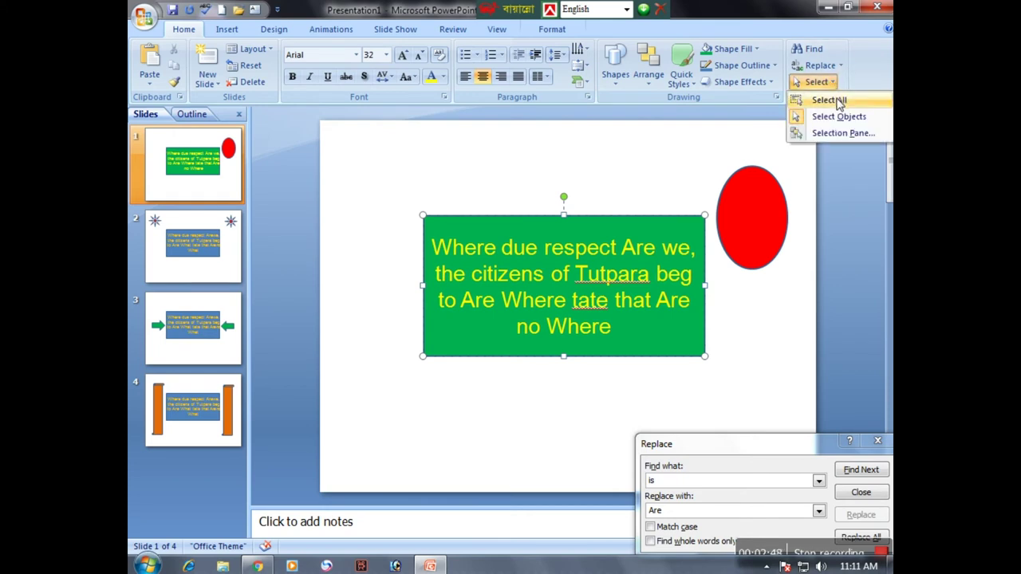
{"action": "left_click", "coordinate": [838, 101]}
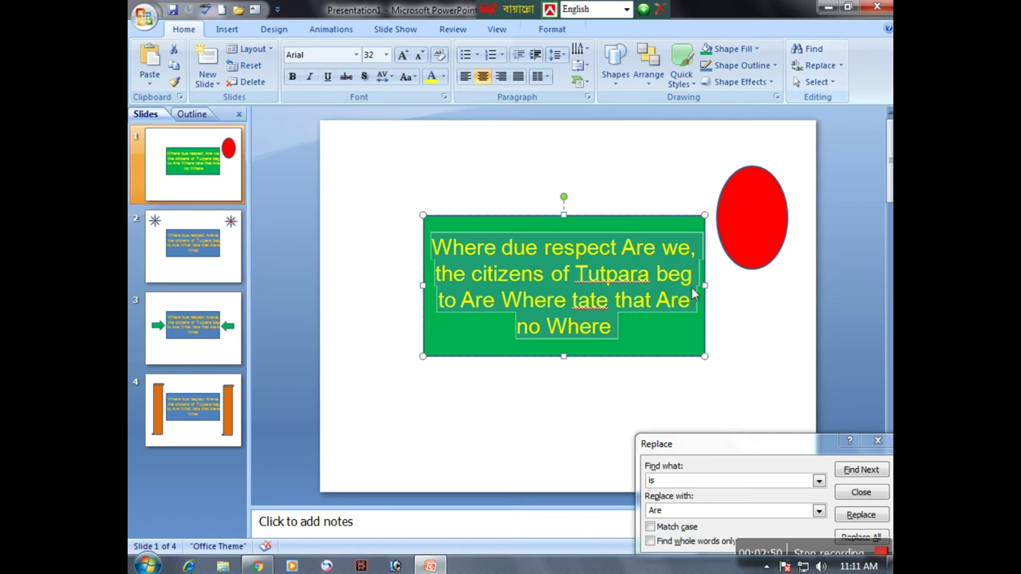
{"action": "left_click", "coordinate": [712, 313]}
{"action": "left_click", "coordinate": [816, 82]}
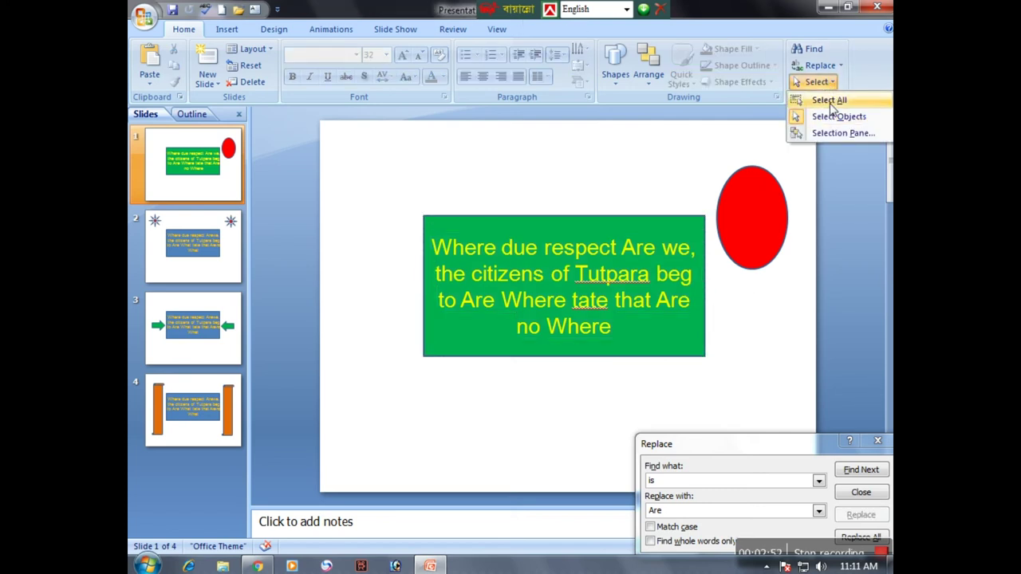
{"action": "left_click", "coordinate": [832, 101]}
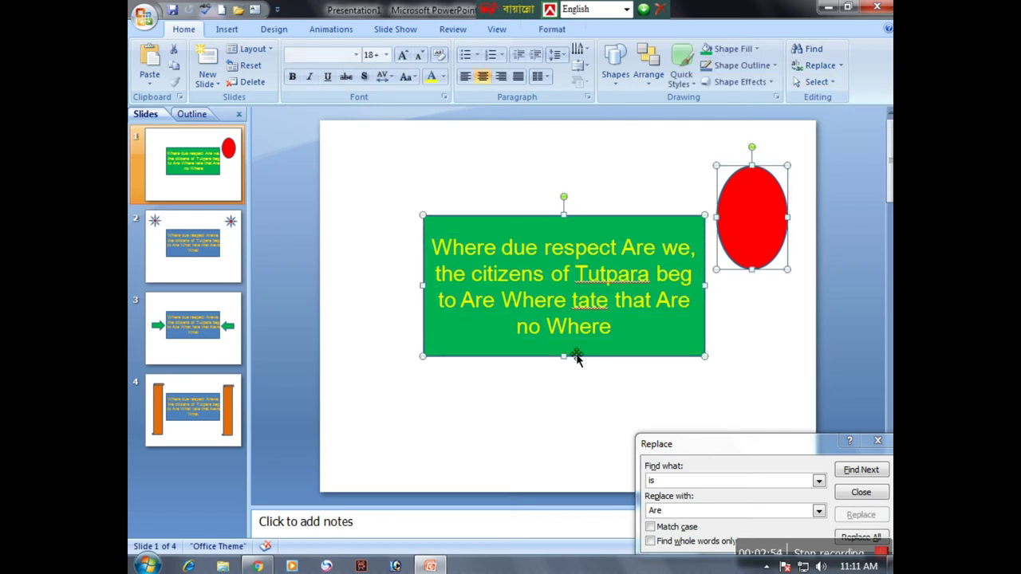
{"action": "left_click", "coordinate": [745, 341]}
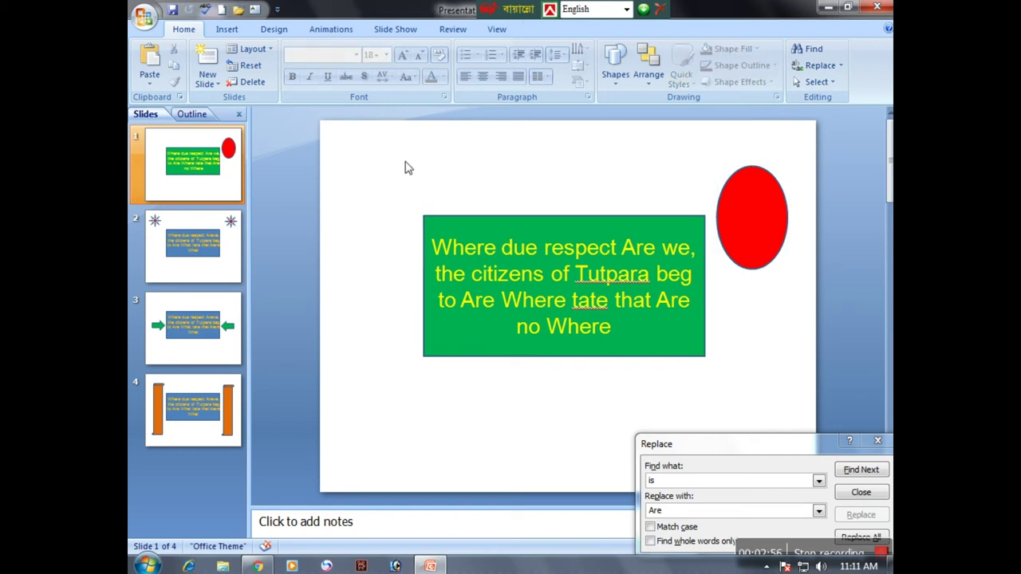
{"action": "left_click_drag", "start_coordinate": [368, 138], "coordinate": [850, 390]}
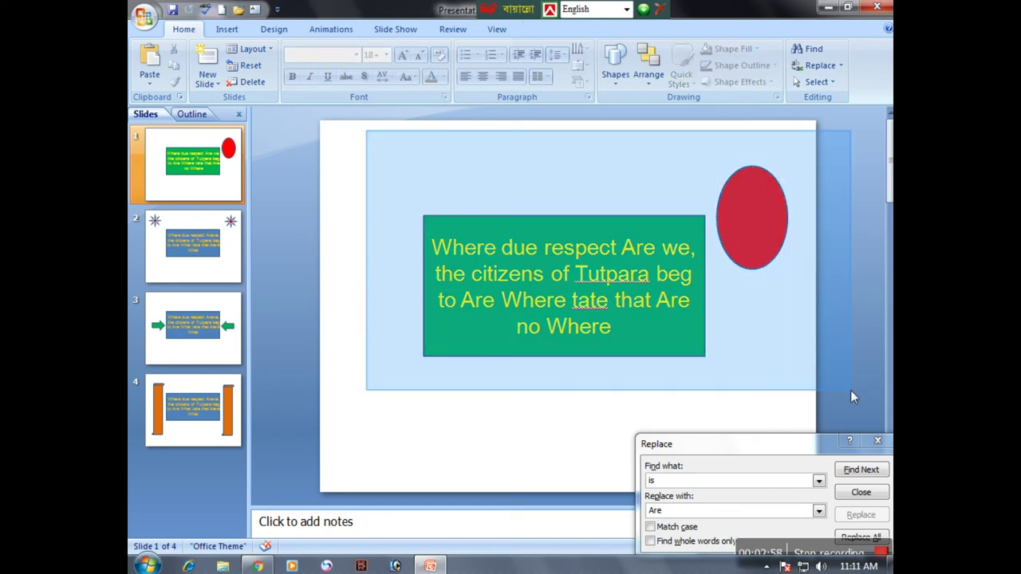
{"action": "left_click", "coordinate": [744, 343]}
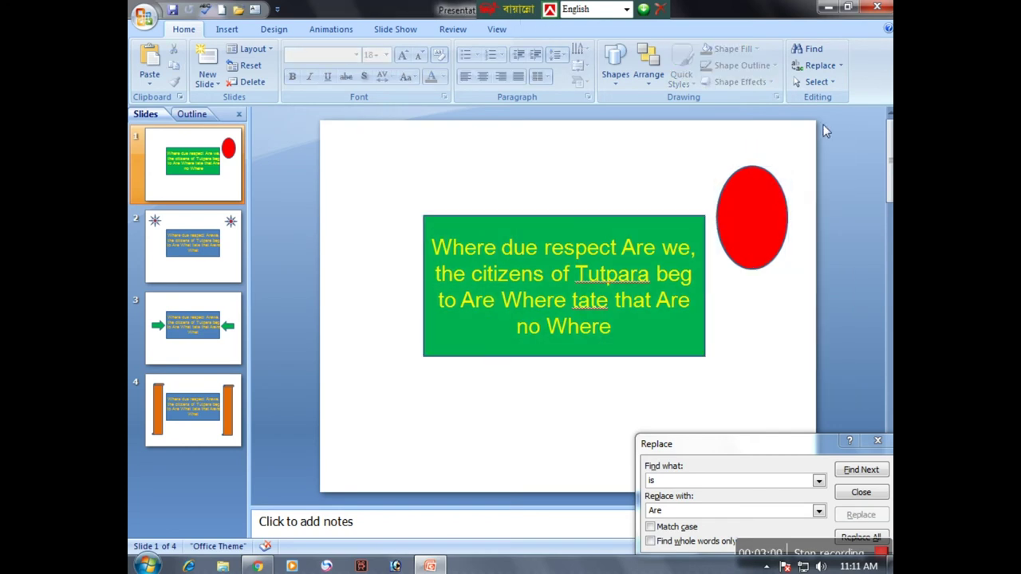
{"action": "left_click", "coordinate": [833, 83]}
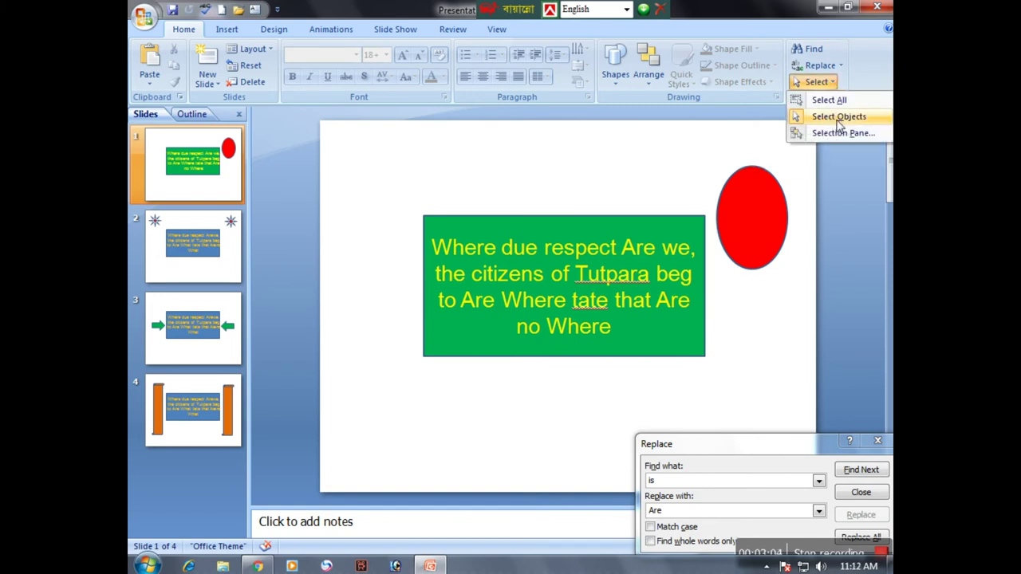
{"action": "left_click", "coordinate": [837, 118]}
Step: Show the Selection Pane, close the Replace dialog, and go to slide 2
{"action": "left_click", "coordinate": [821, 83]}
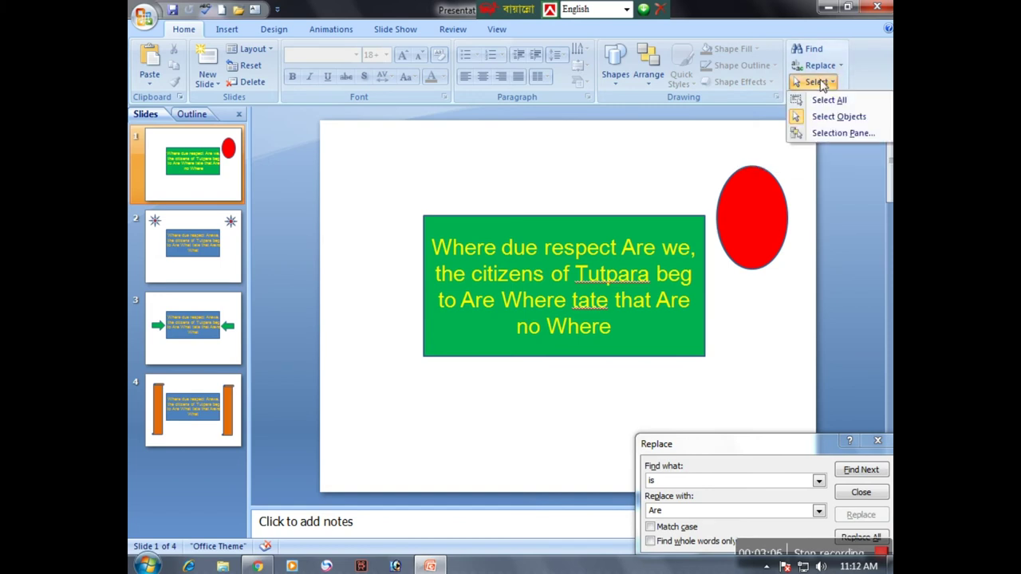
{"action": "left_click", "coordinate": [838, 135]}
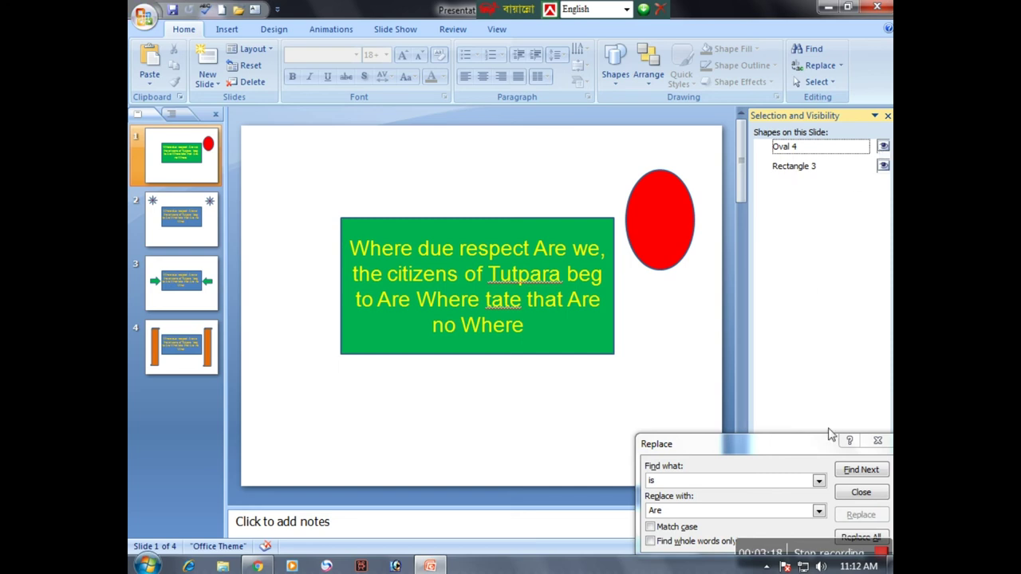
{"action": "left_click", "coordinate": [878, 440]}
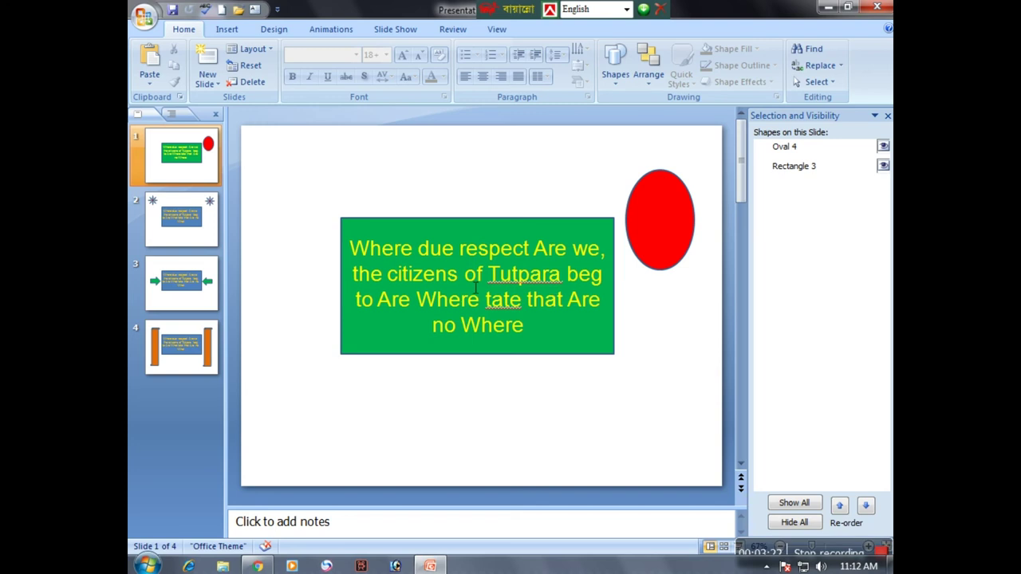
{"action": "left_click", "coordinate": [203, 221]}
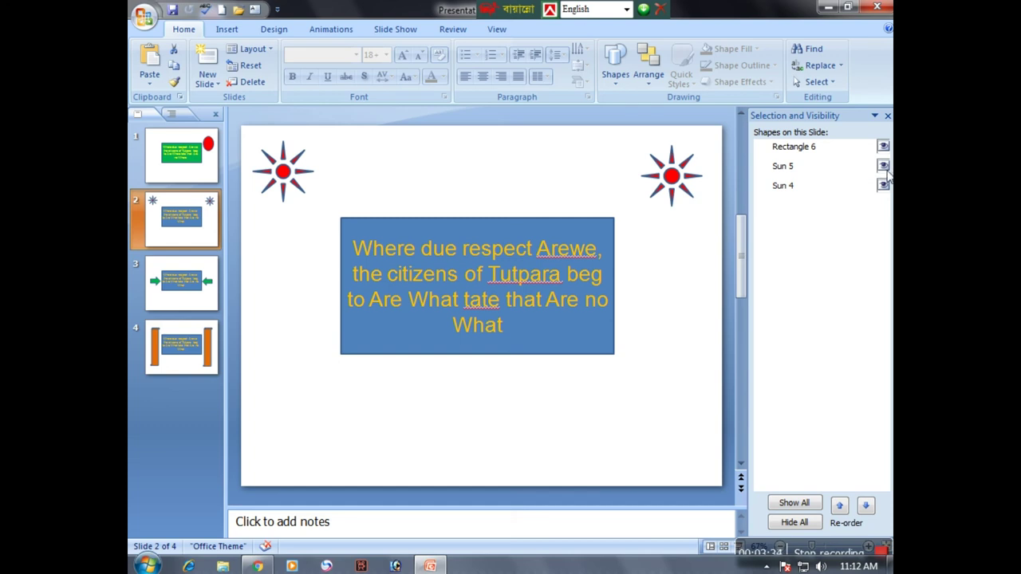
Step: Hide and reshow Sun 5, then hide and reshow all three shapes on slide 2
{"action": "left_click", "coordinate": [883, 166]}
{"action": "left_click", "coordinate": [884, 167]}
{"action": "left_click", "coordinate": [800, 524]}
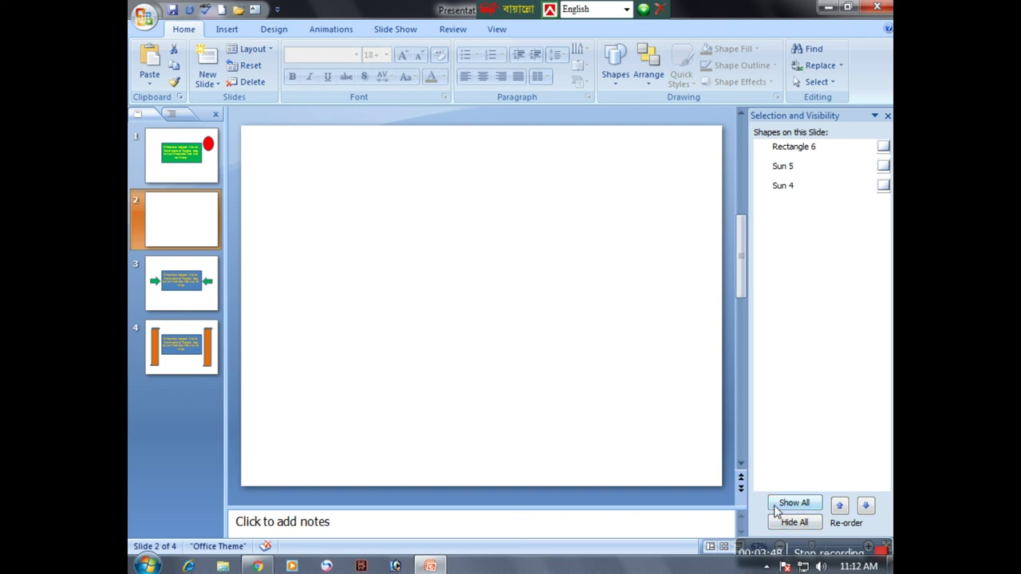
{"action": "left_click", "coordinate": [802, 504]}
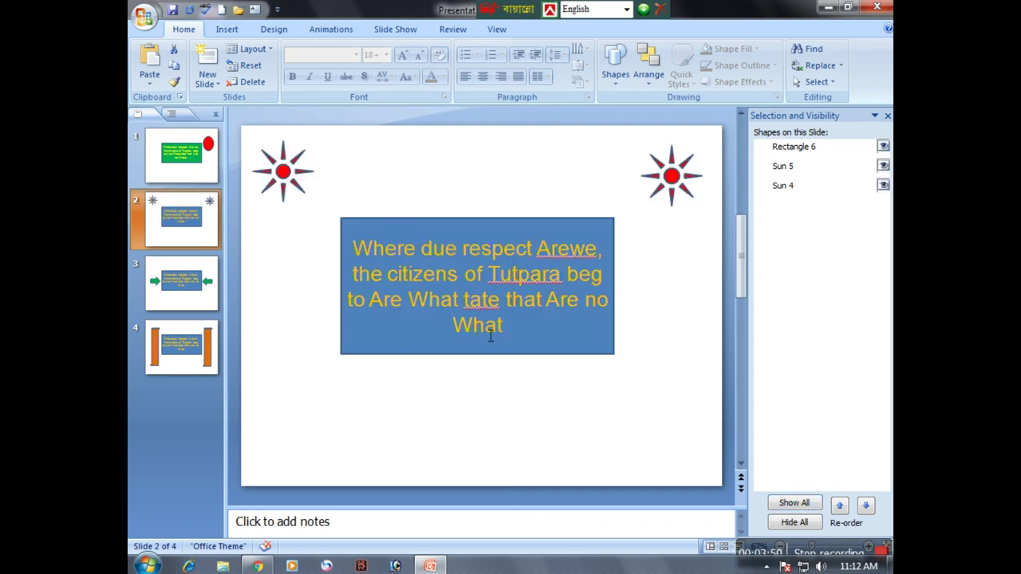